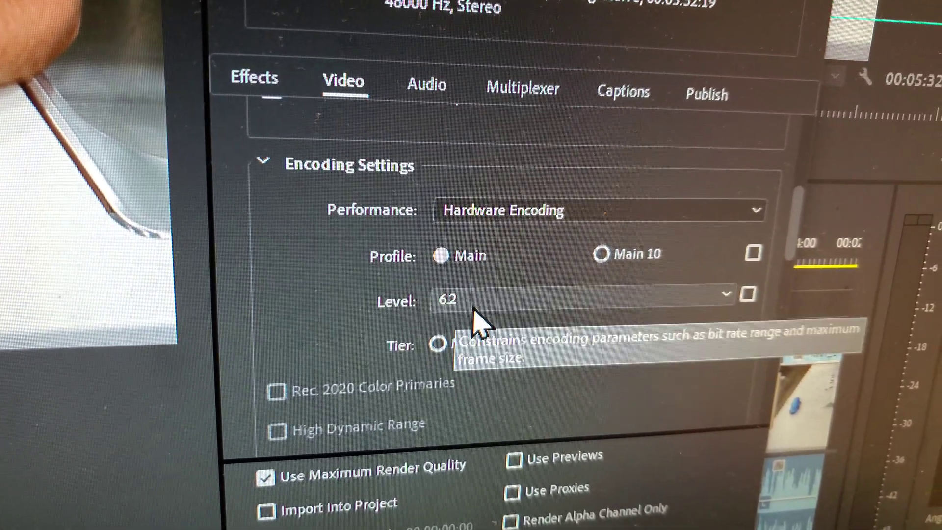
pyautogui.click(488, 303)
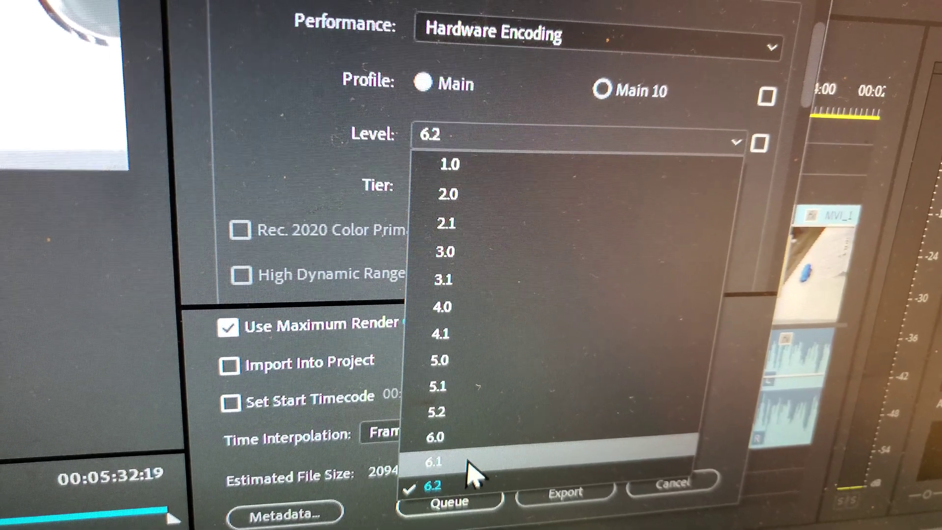
pyautogui.click(472, 485)
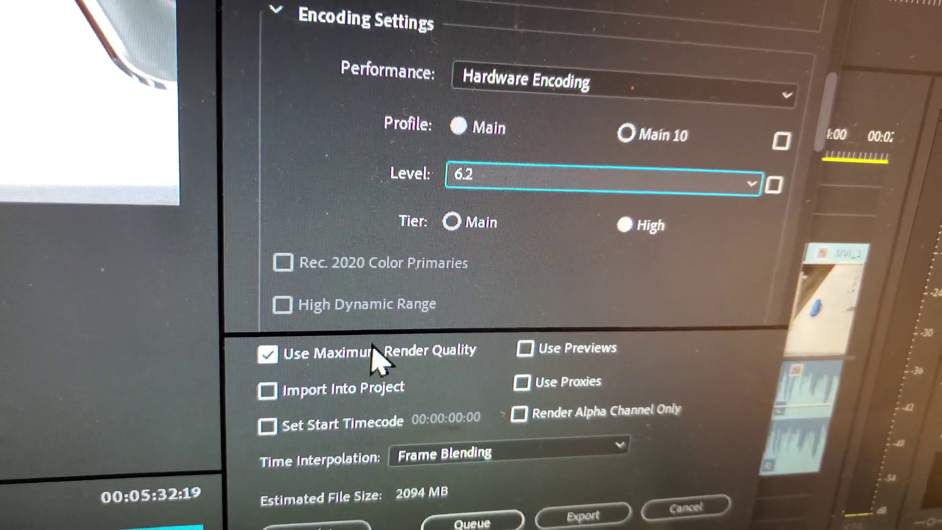
pyautogui.click(333, 189)
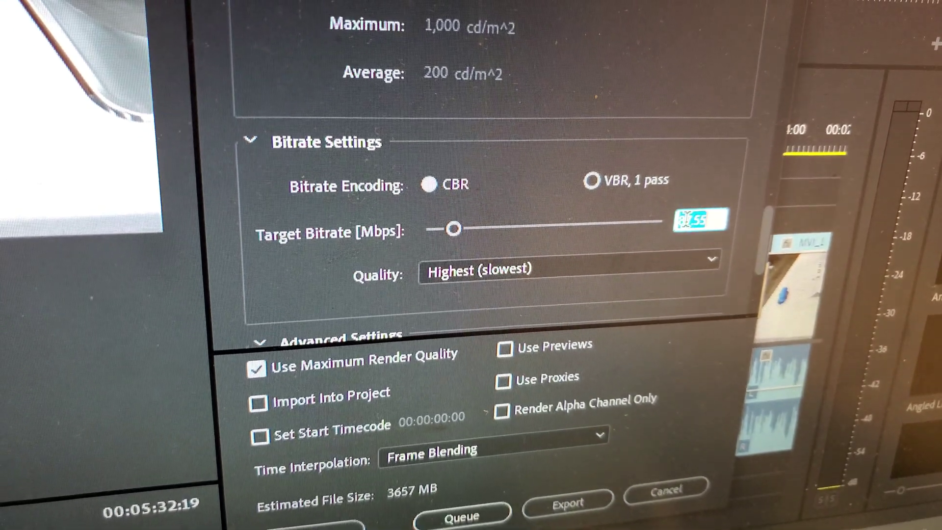
pyautogui.write('75')
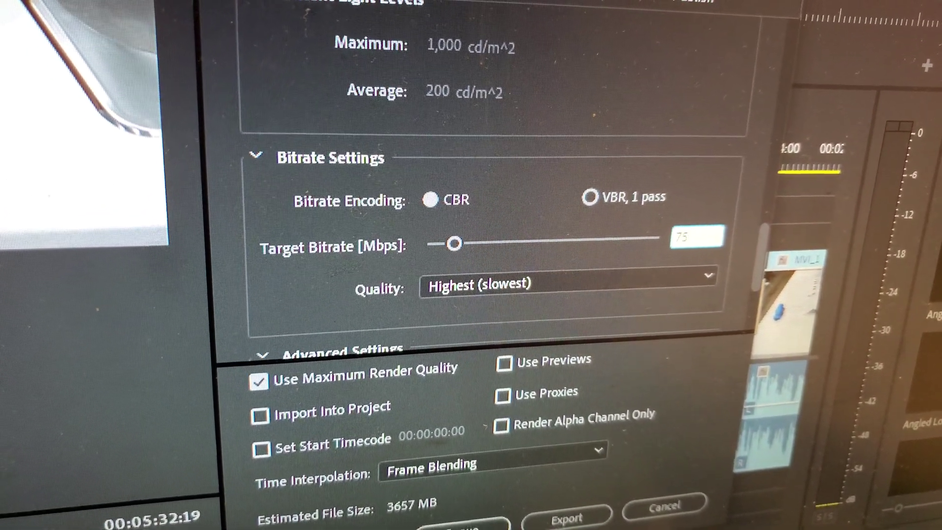
# Confirm the 75 Mbps CBR target bitrate and start encoding the MVI_1875 sequence
pyautogui.press('Return')
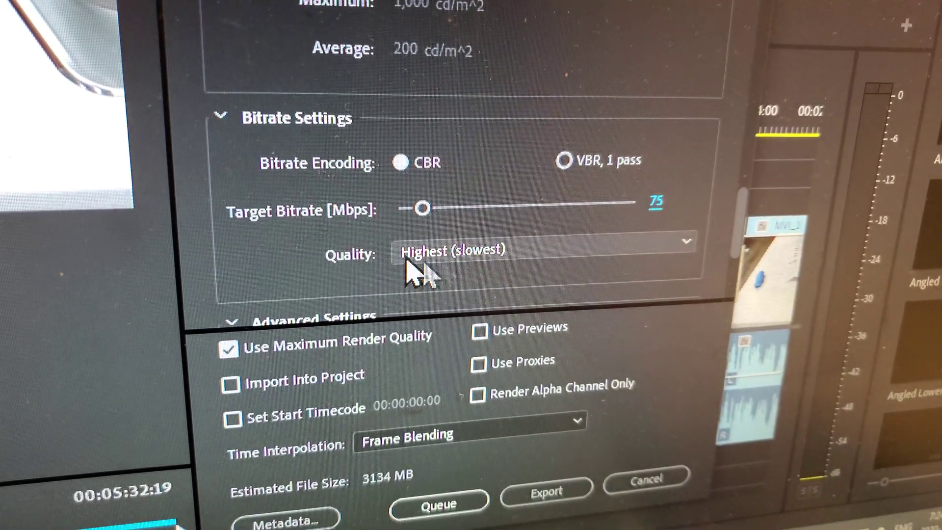
pyautogui.scroll(-3, 313, 278)
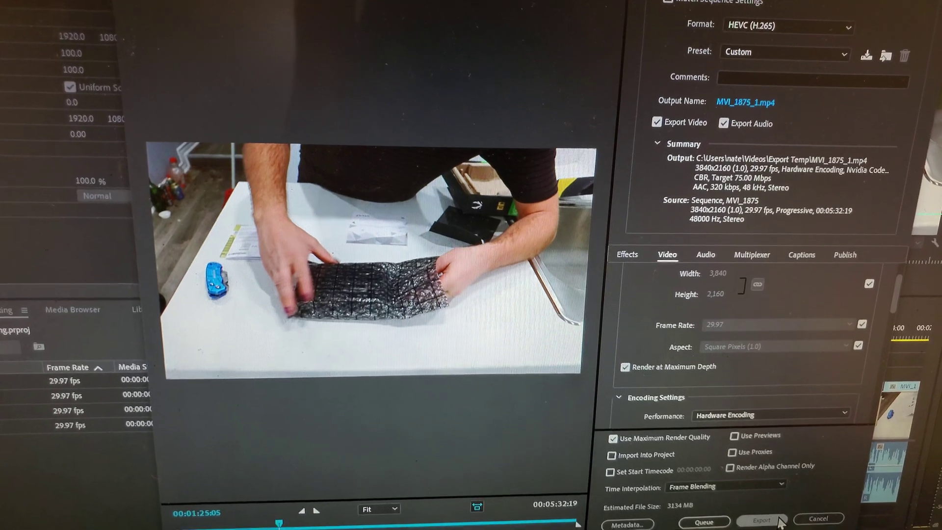
pyautogui.click(765, 511)
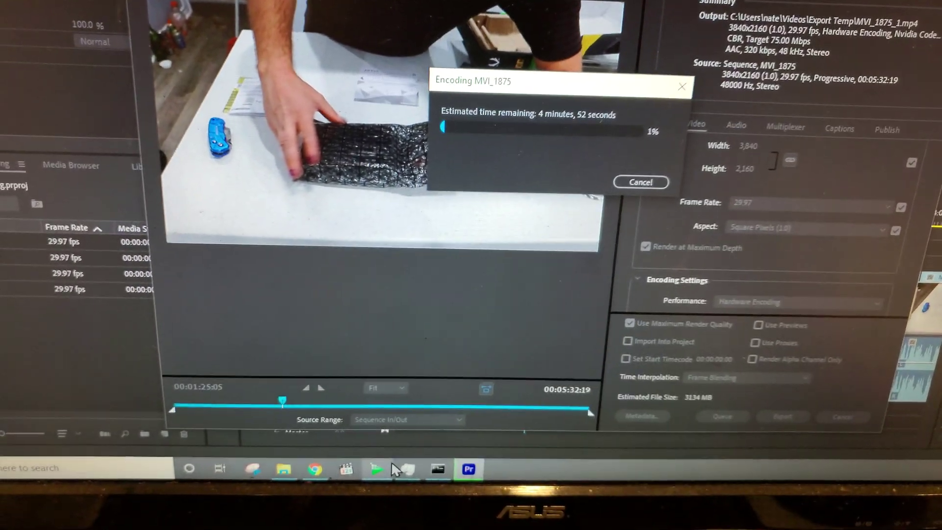
# Switch to the GPU performance monitor while the HEVC export encodes
pyautogui.hotkey('alt', 'Tab')
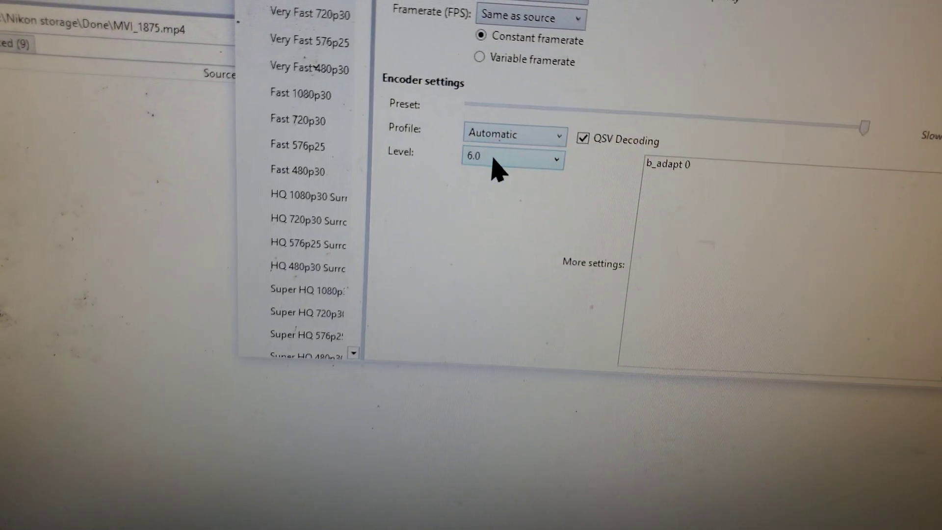
# Browse VidCoder's H.265 Level list twice, leaving the level at 6.0
pyautogui.click(492, 158)
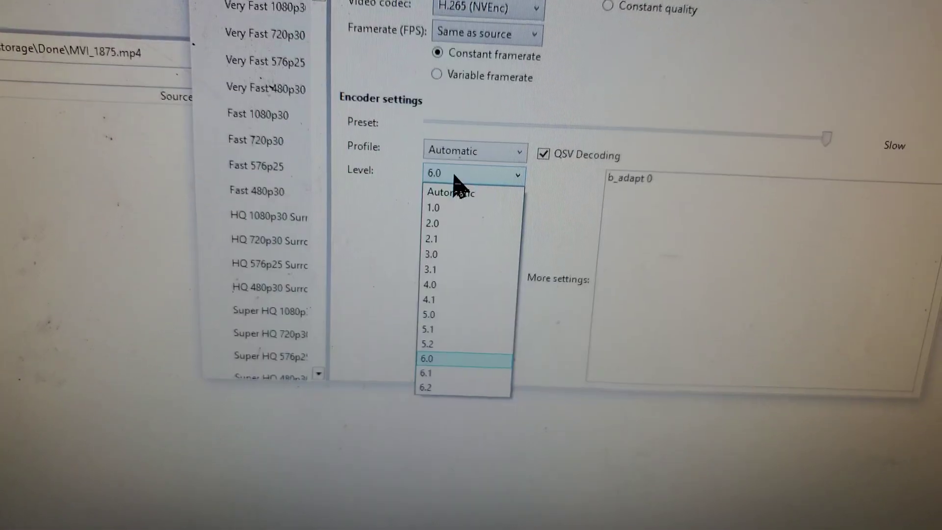
pyautogui.click(454, 176)
pyautogui.click(443, 206)
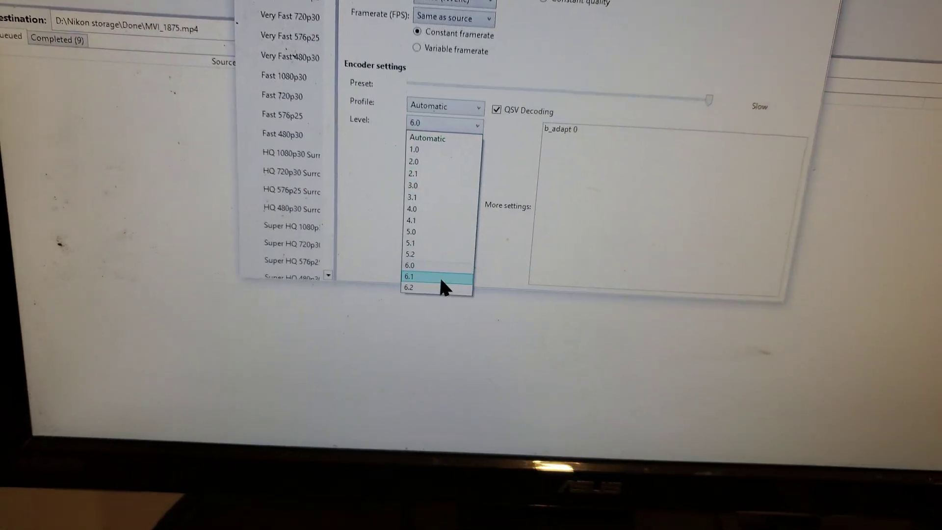